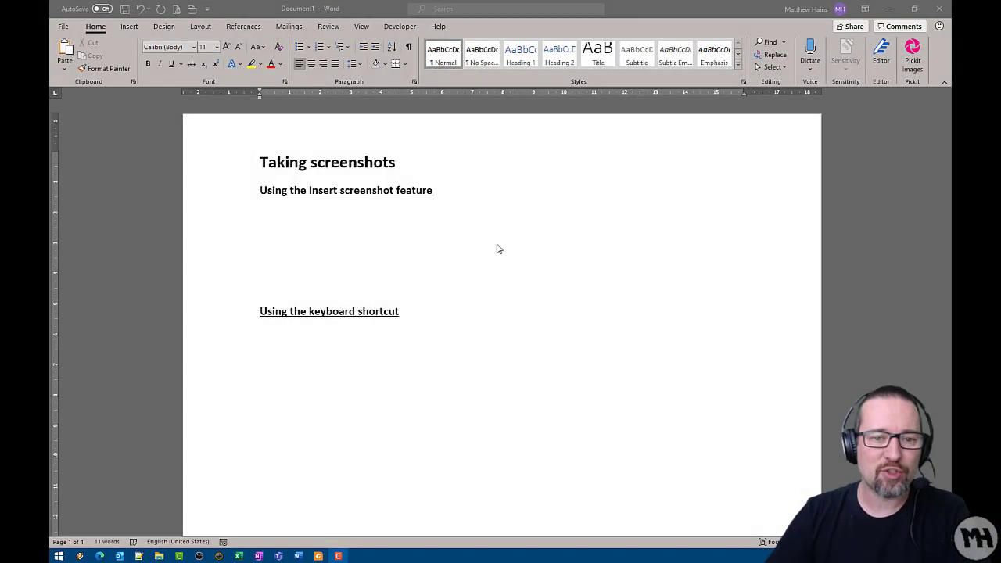
# Place the insertion point on the empty line under 'Using the Insert screenshot feature'
pyautogui.click(430, 224)
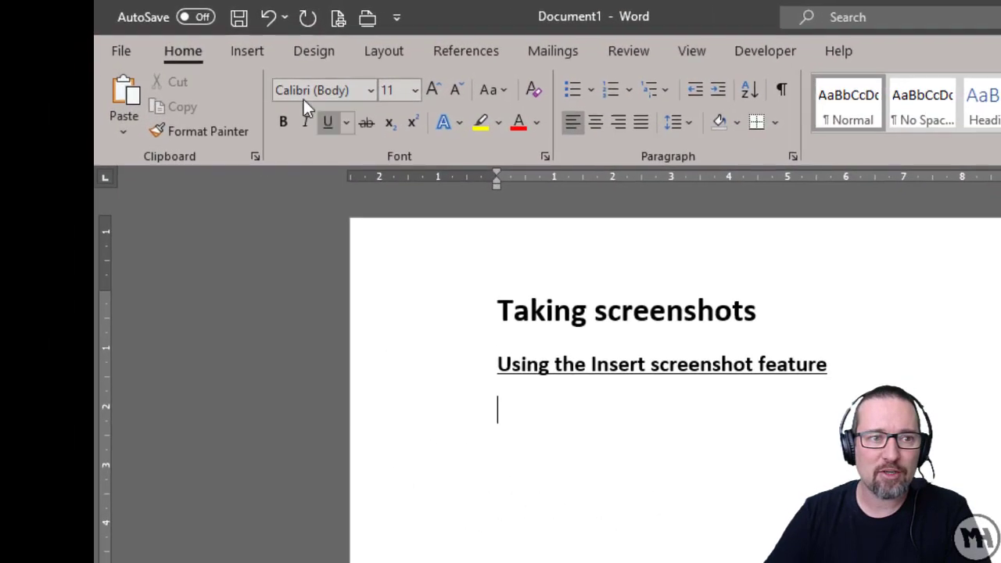
# Insert a whole-window screenshot of Foxit Reader below the first heading, then deselect it
pyautogui.click(251, 53)
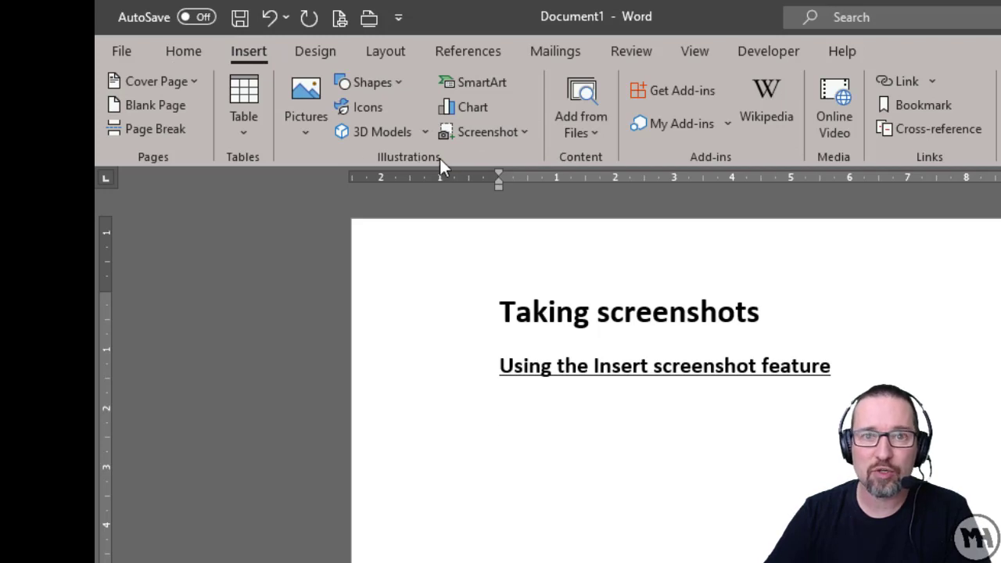
pyautogui.click(520, 135)
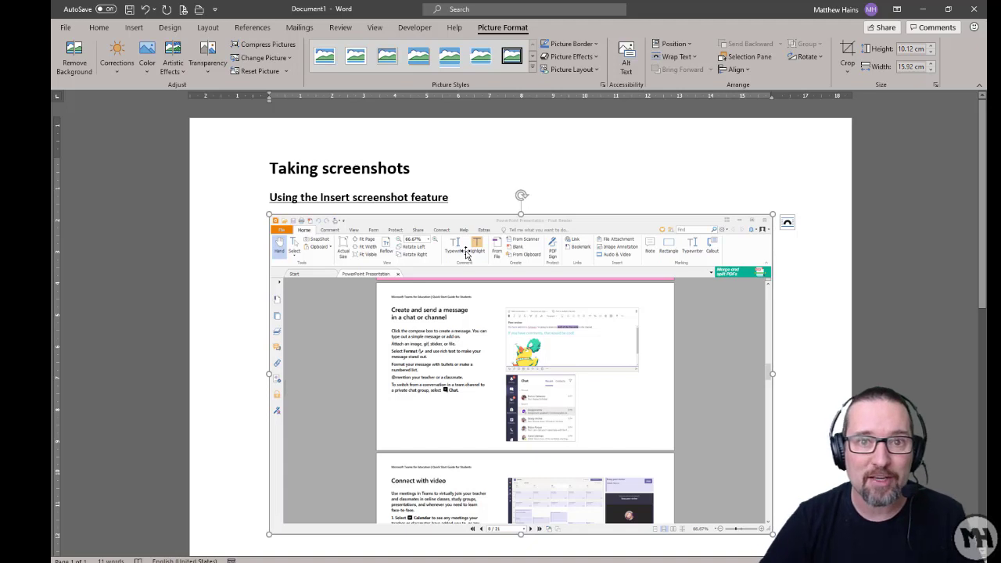
pyautogui.click(821, 425)
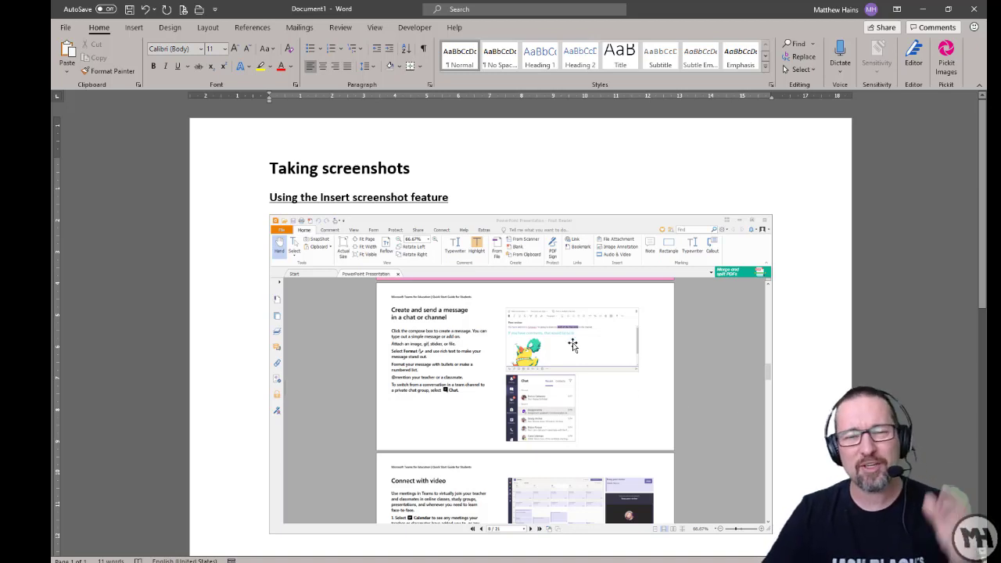
# Delete the whole-window screenshot and begin a Screen Clipping capture over Foxit Reader
pyautogui.click(580, 321)
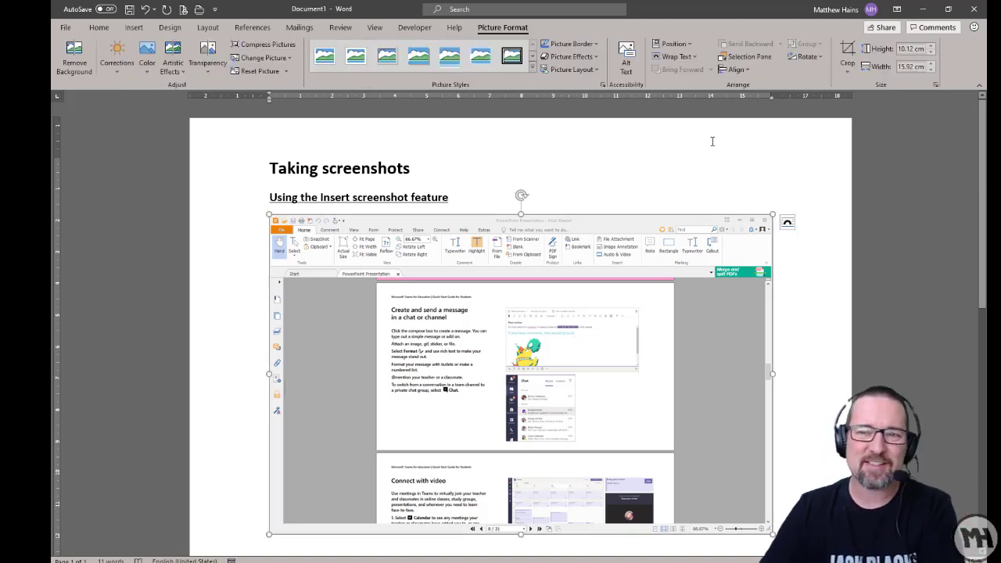
pyautogui.press('Delete')
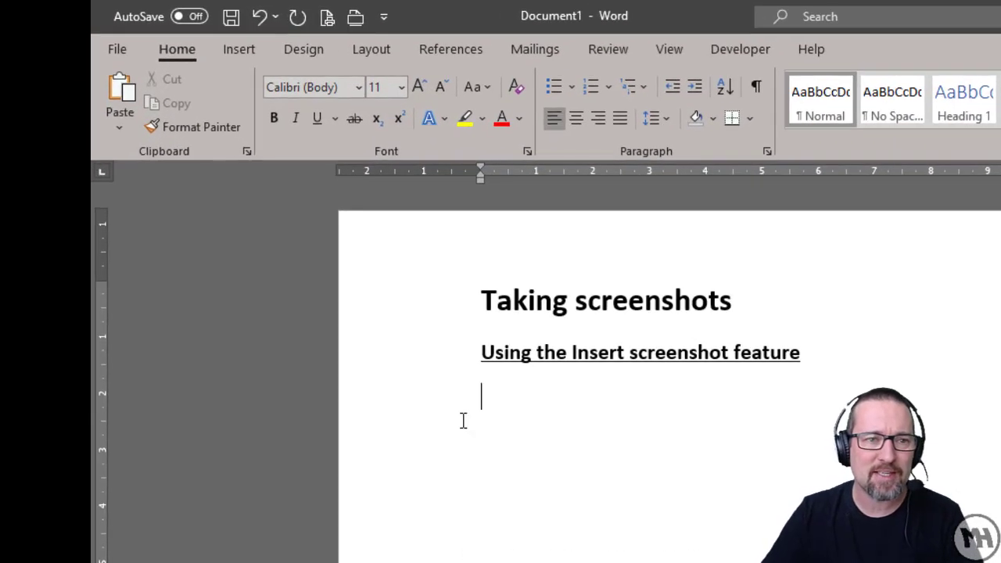
pyautogui.click(239, 49)
pyautogui.click(506, 128)
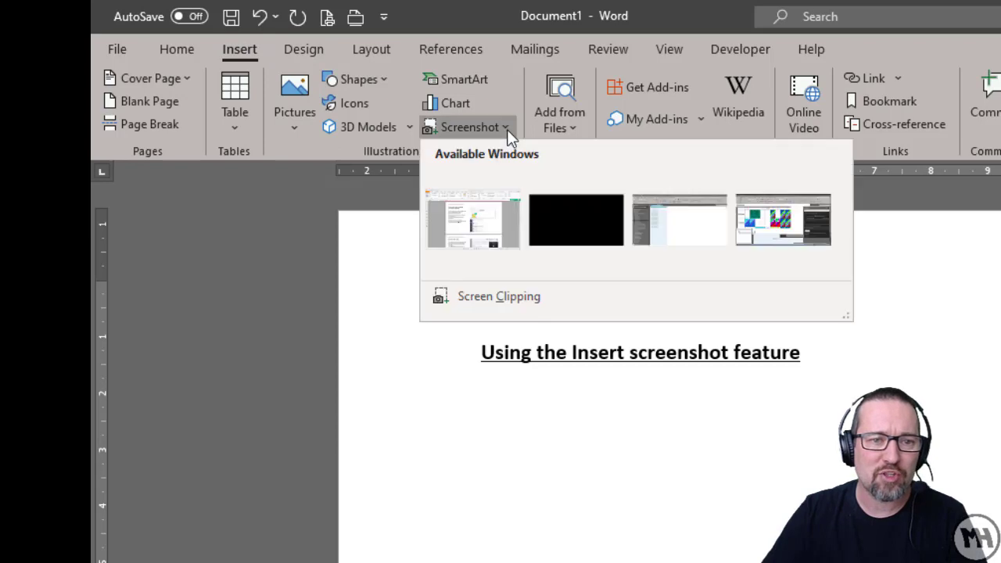
# Clip the 'Create and send a message' section of the PDF page into Word and deselect it
pyautogui.click(551, 300)
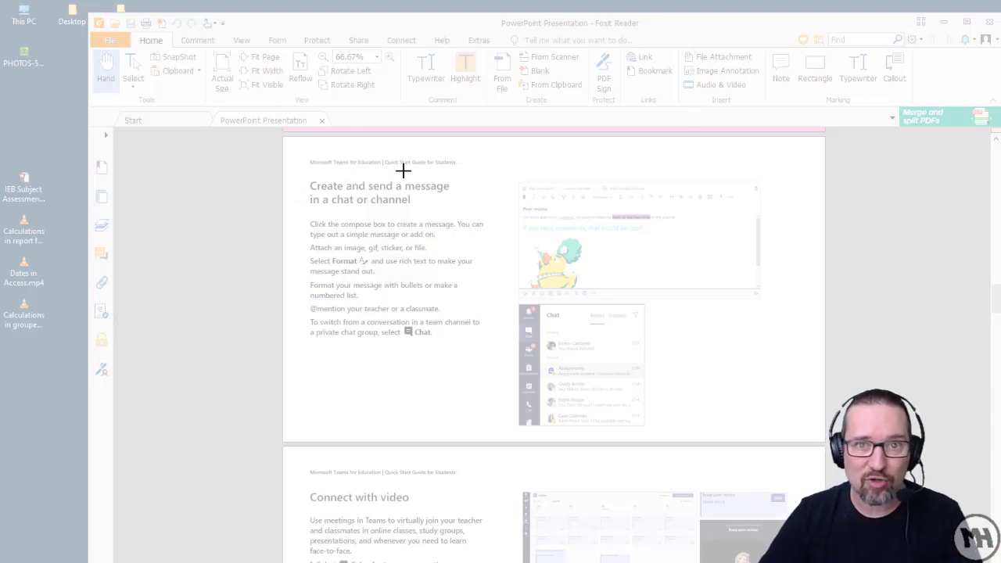
pyautogui.moveTo(302, 175); pyautogui.dragTo(775, 434)
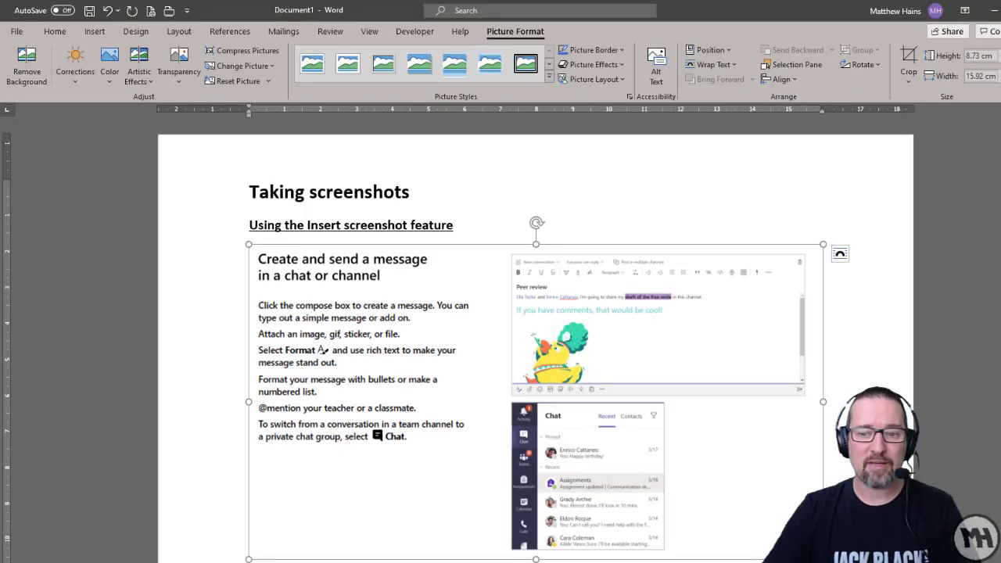
pyautogui.press('Escape')
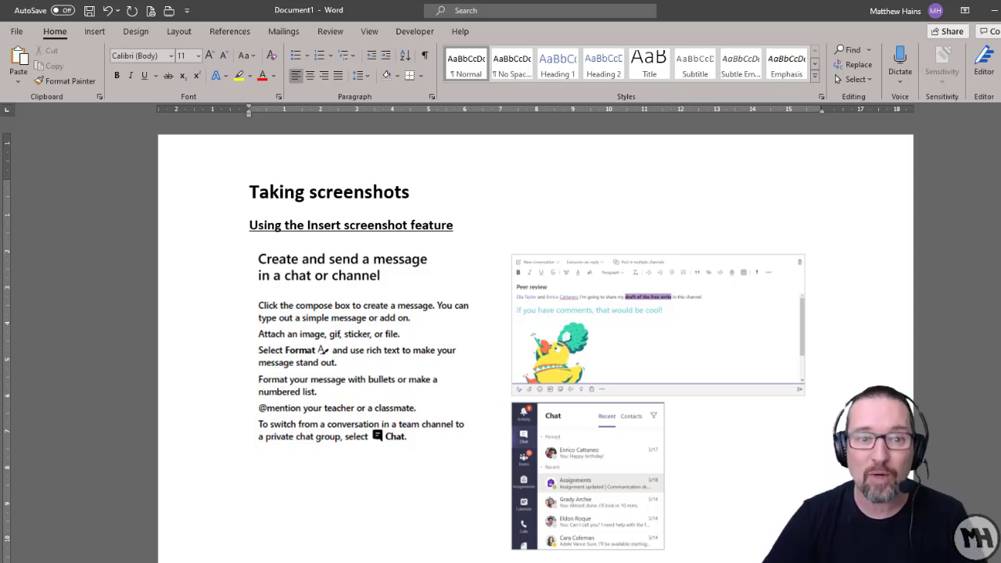
# Type 'WINDOW KEY + SHIFT KEY + S' under the 'Using the keyboard shortcut' heading, followed by blank lines
pyautogui.scroll(-4, 368, 449)
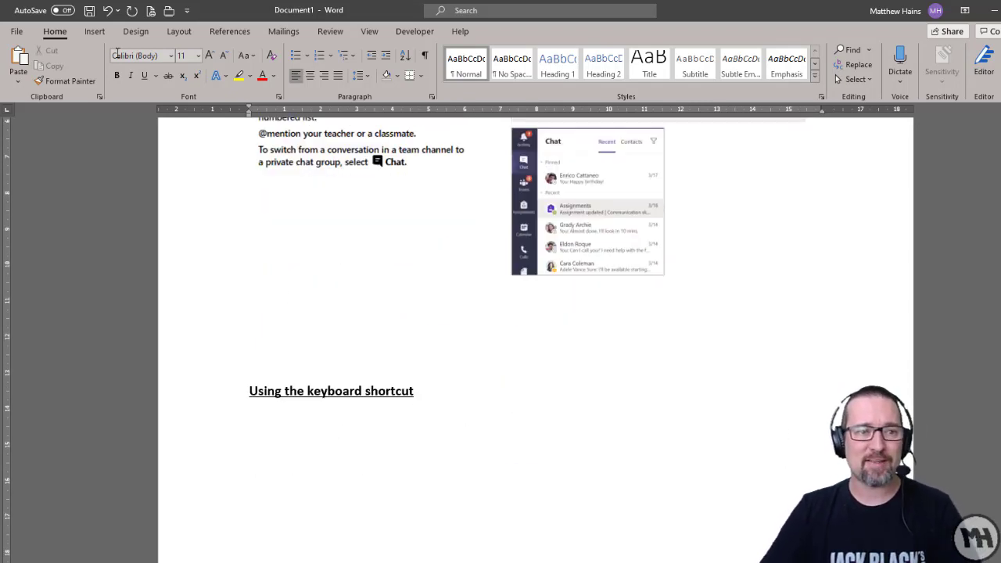
pyautogui.click(95, 31)
pyautogui.click(265, 82)
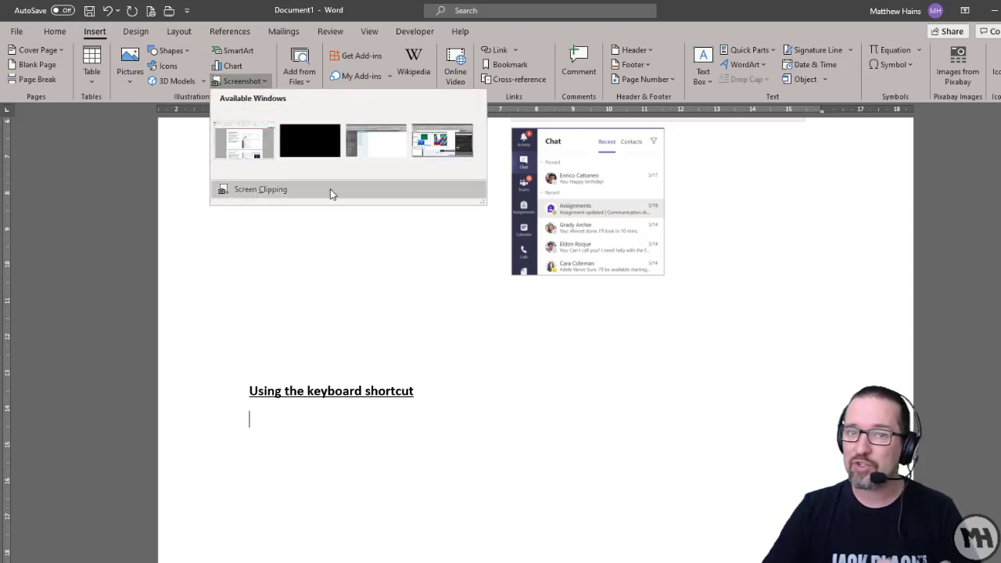
pyautogui.click(436, 435)
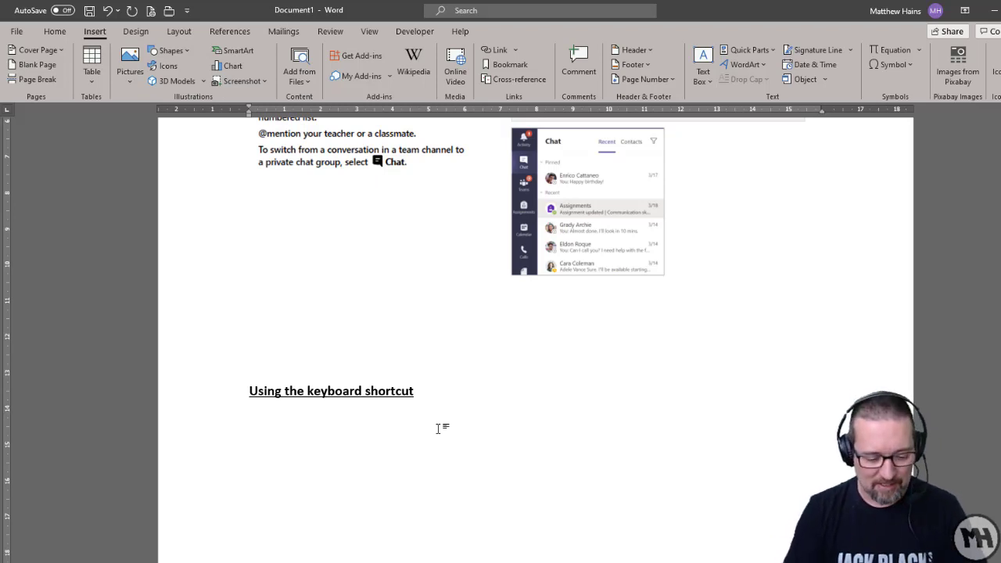
pyautogui.write('WINDOW KEY ')
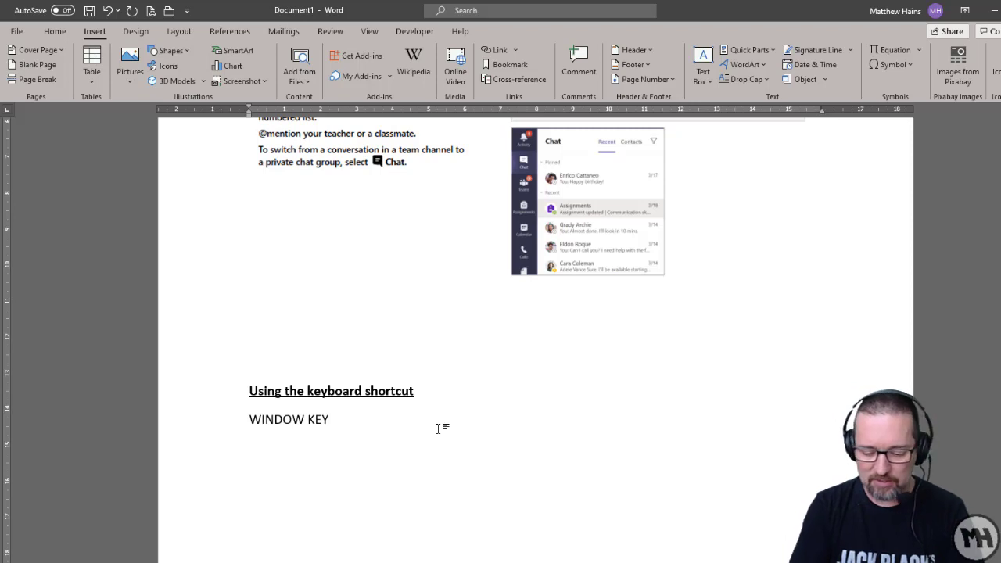
pyautogui.write('+ SHIFT')
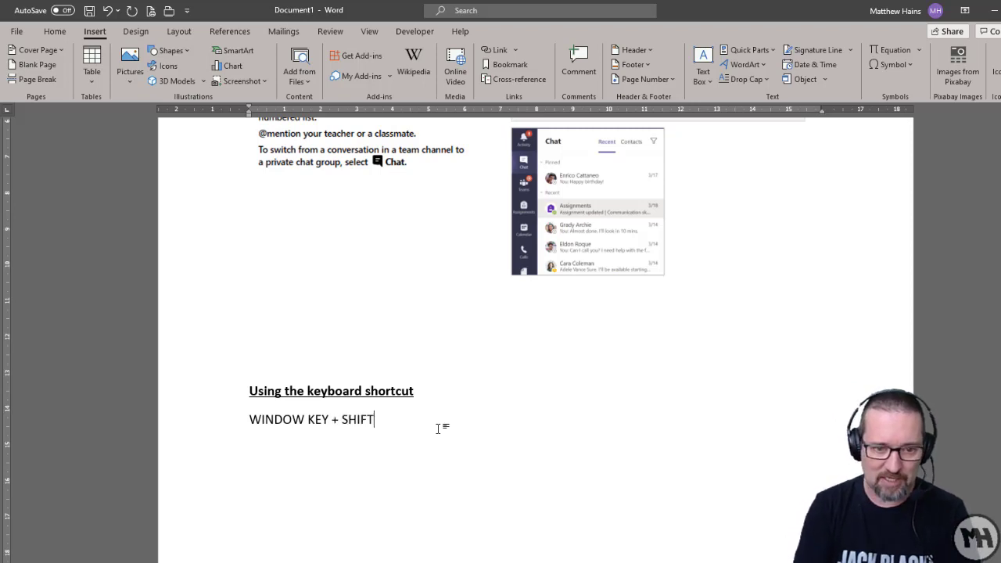
pyautogui.write(' KEY +')
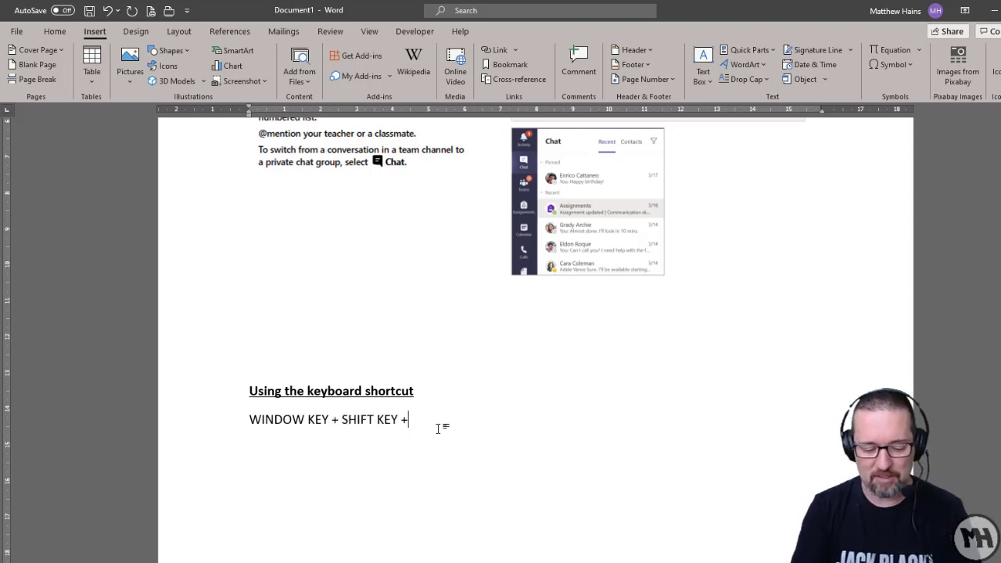
pyautogui.write(' S')
pyautogui.press('Return')
pyautogui.press('Return')
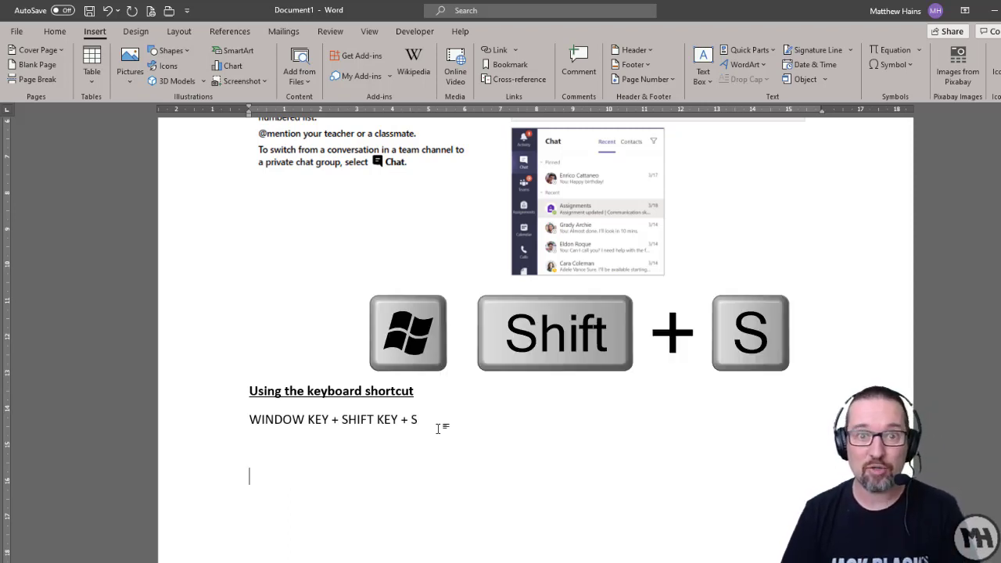
# Minimize Word and snip the Teams quick-start page in Foxit Reader with Win+Shift+S
pyautogui.click(991, 10)
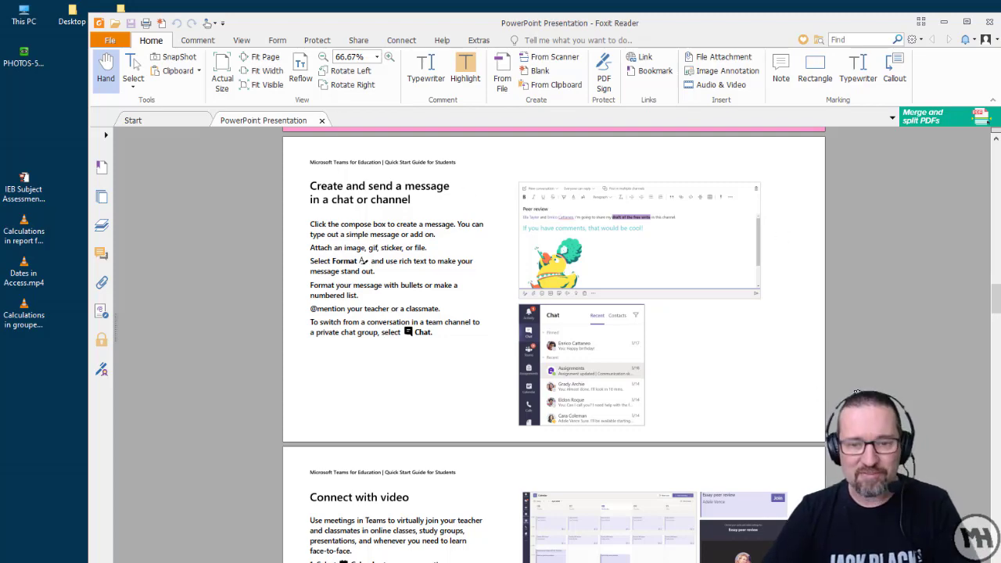
pyautogui.press('super+shift+s')
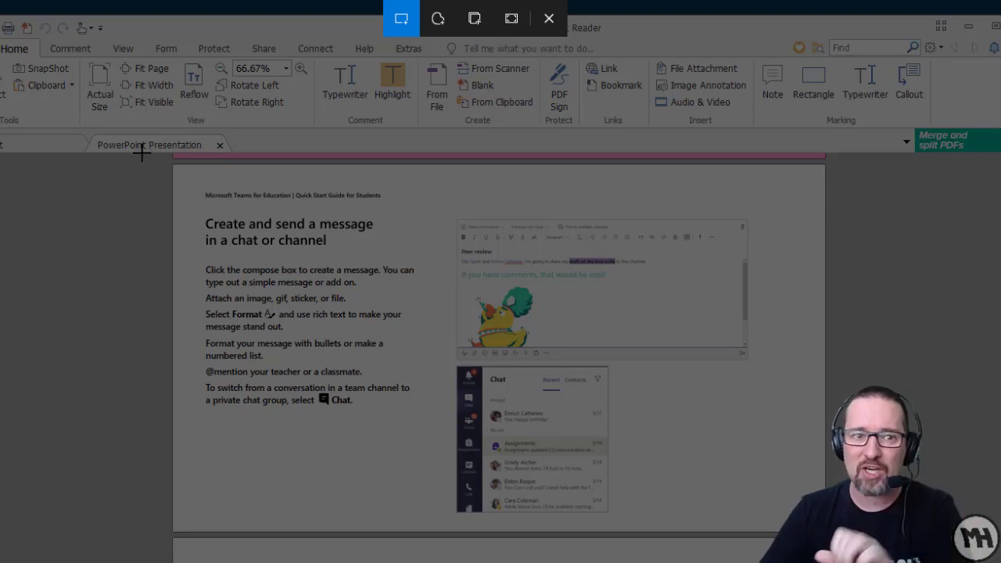
pyautogui.moveTo(106, 128); pyautogui.dragTo(872, 452)
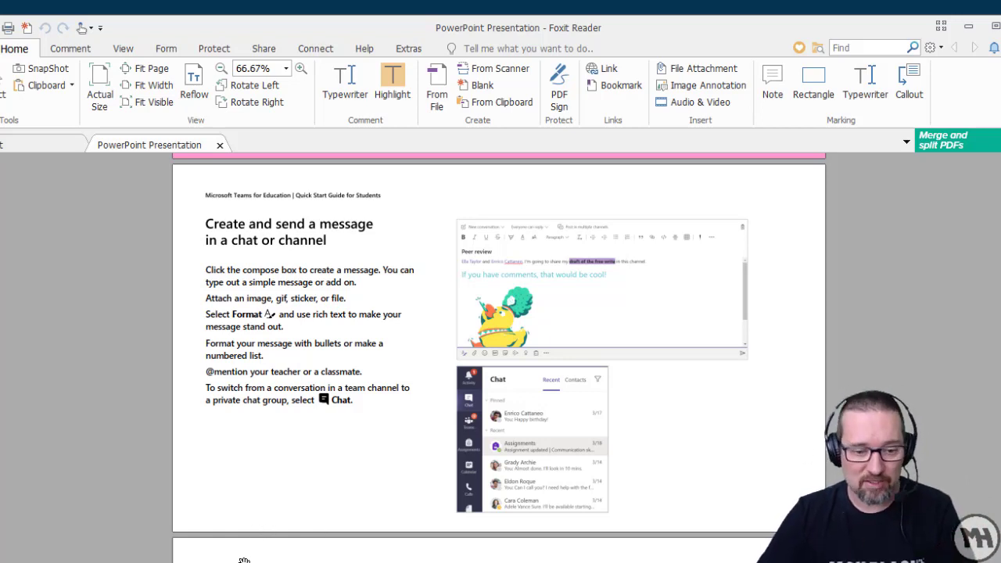
# Paste the quick-start page snip in Word below the WINDOW KEY + SHIFT KEY + S line and review it
pyautogui.hotkey('alt', 'Tab')
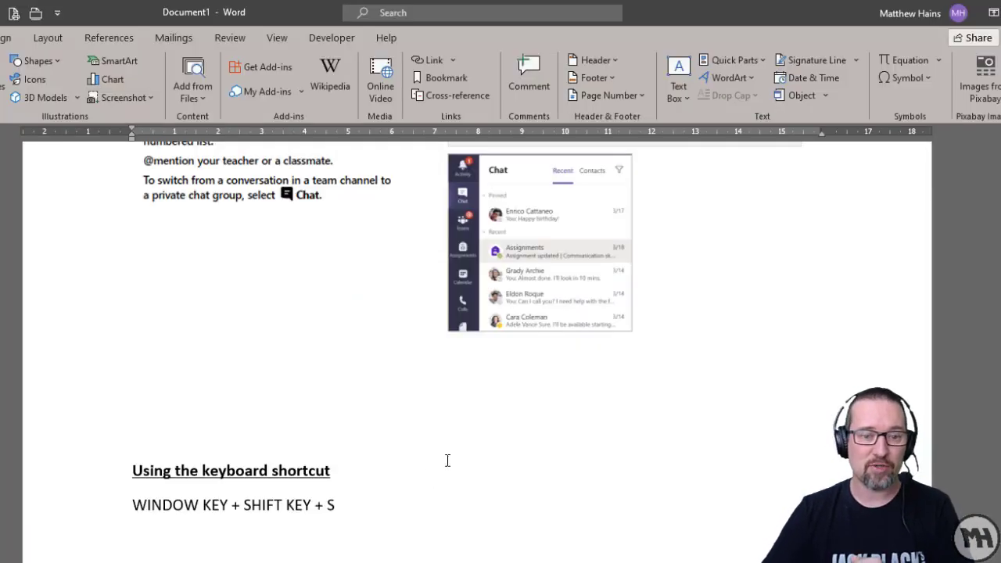
pyautogui.scroll(-5, 420, 475)
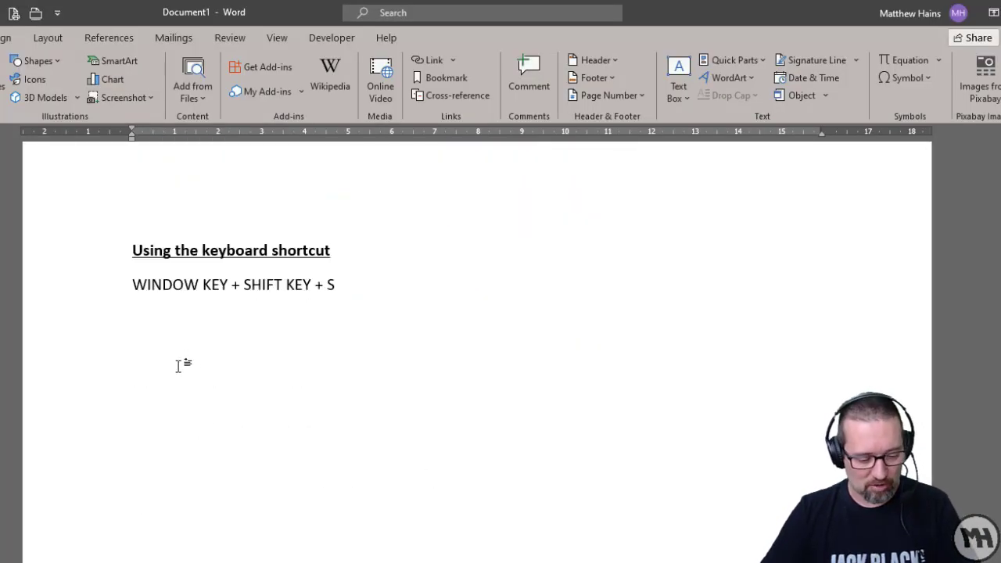
pyautogui.hotkey('ctrl', 'v')
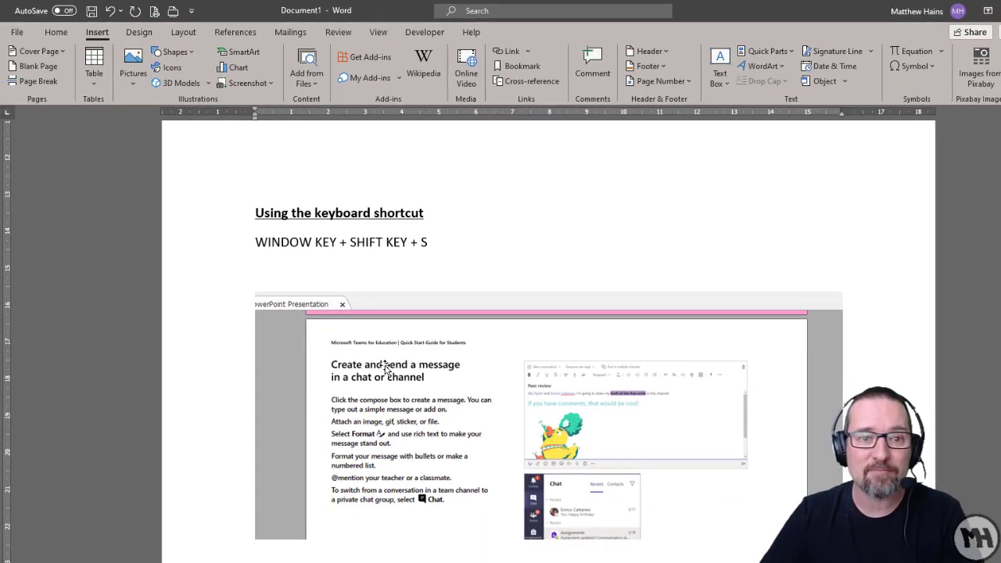
pyautogui.scroll(15, 386, 368)
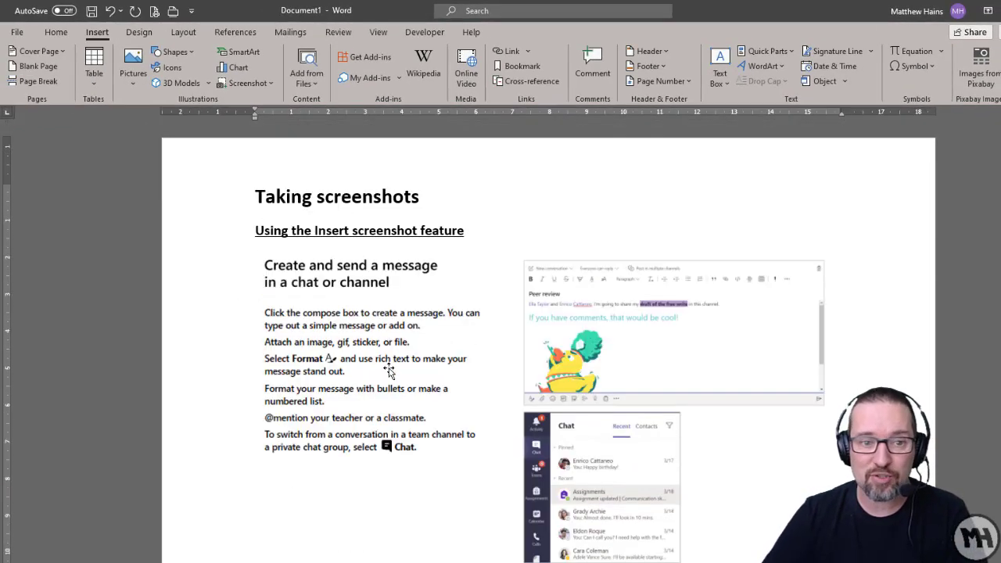
pyautogui.click(268, 85)
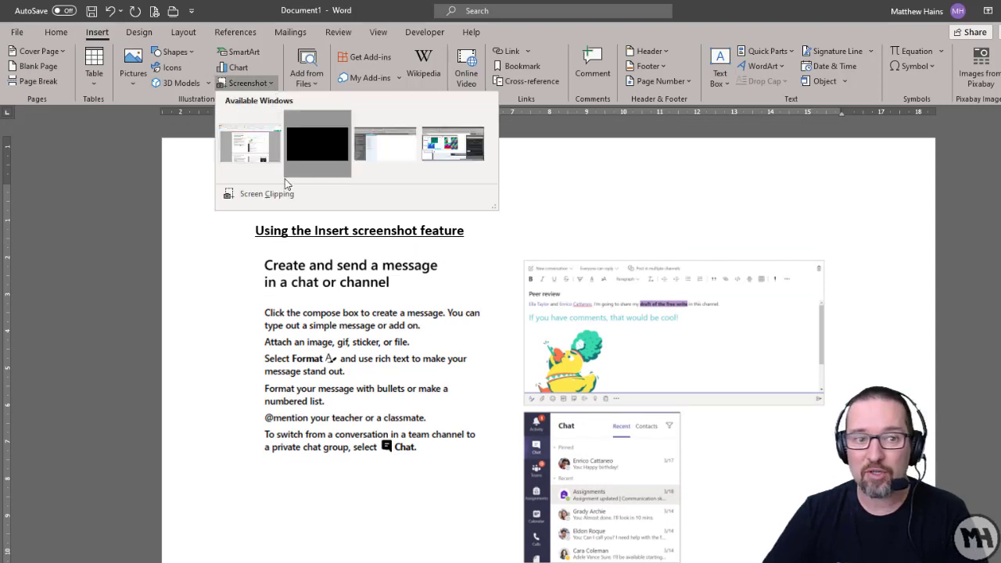
pyautogui.click(427, 366)
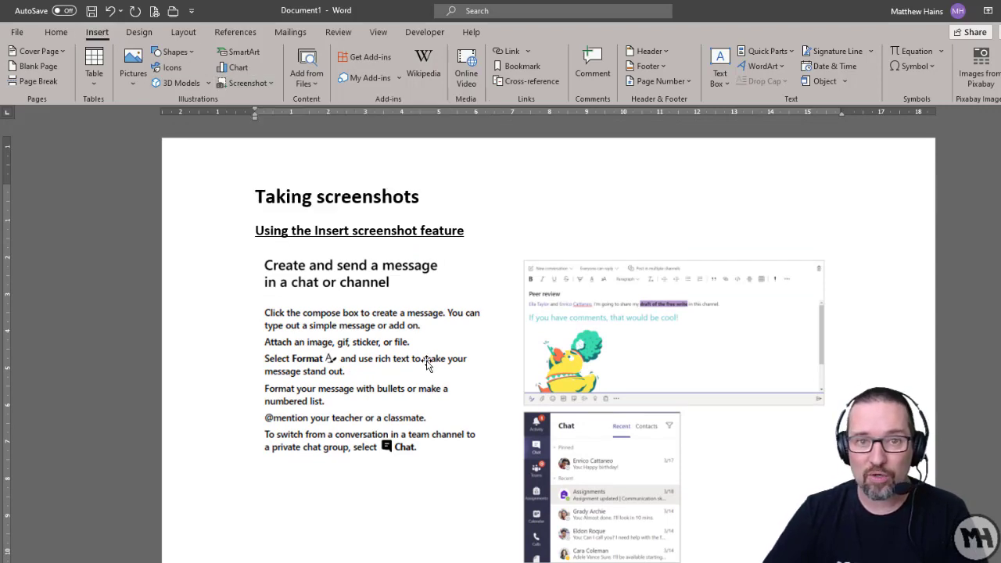
pyautogui.scroll(-8, 425, 360)
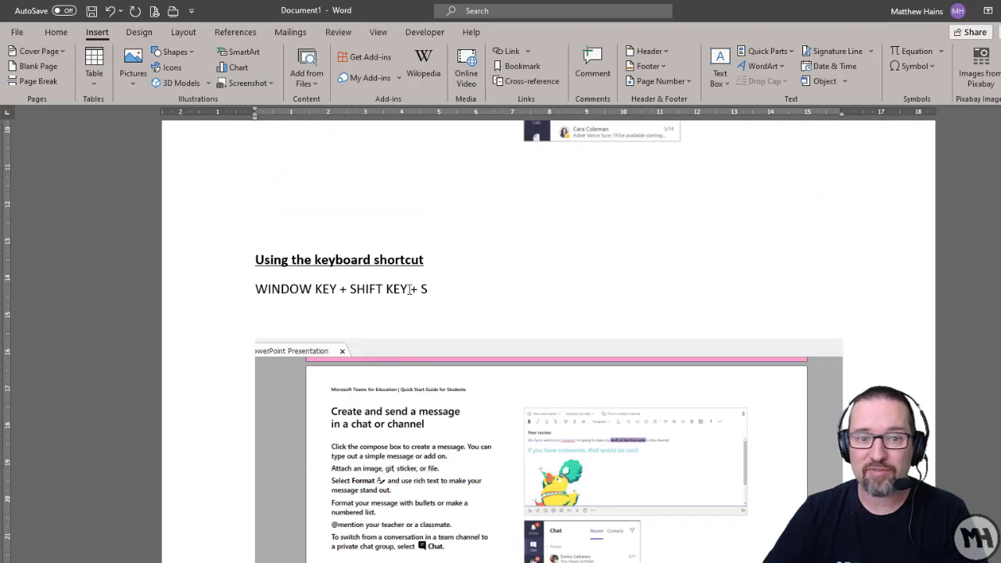
pyautogui.scroll(-3, 414, 290)
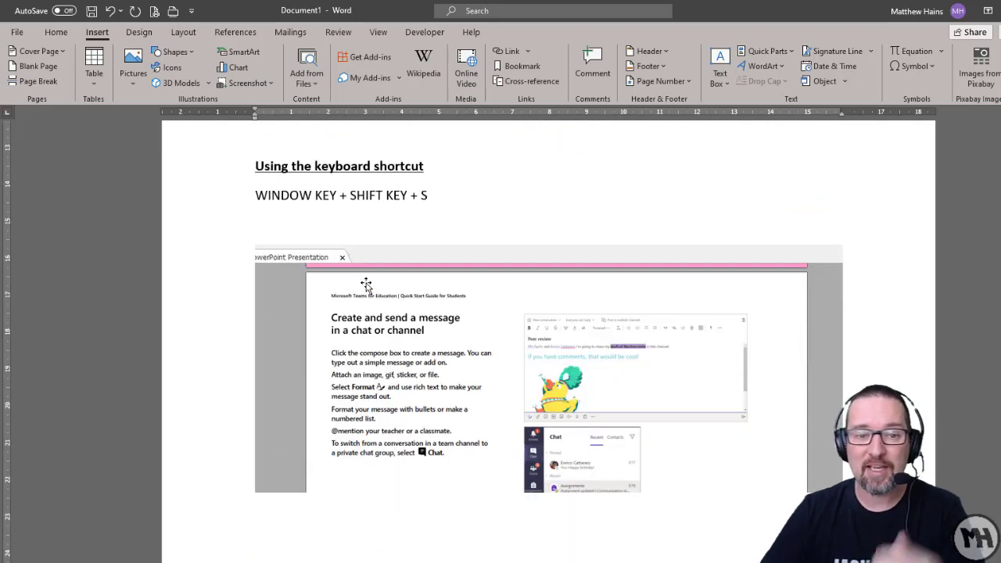